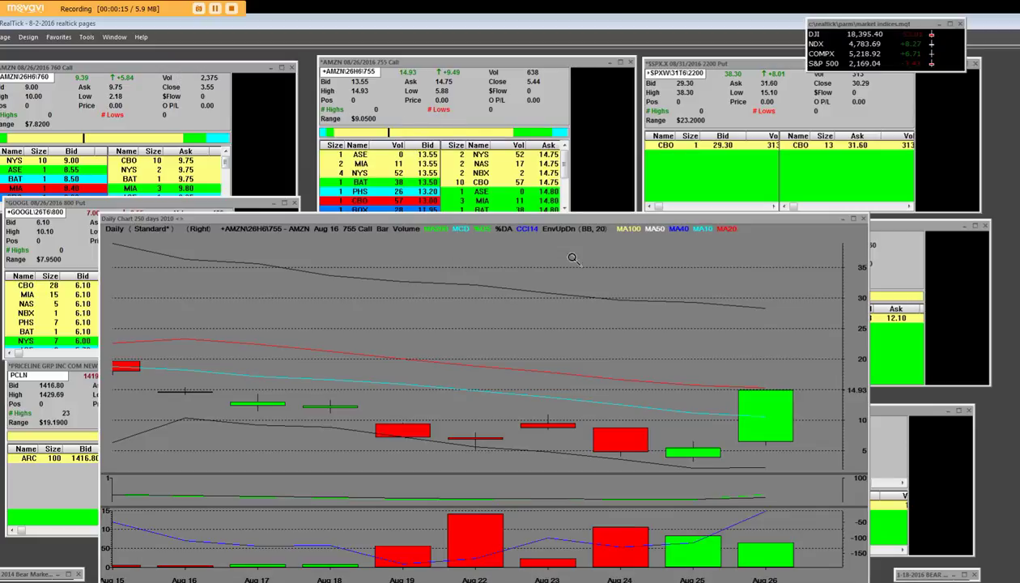
# Raise the AMZN 755 Call chart window and zoom into the roughly 2–18 price range.
pyautogui.moveTo(512, 222)
pyautogui.mouseDown()
pyautogui.moveTo(507, 192)
pyautogui.moveTo(527, 174)
pyautogui.mouseUp()
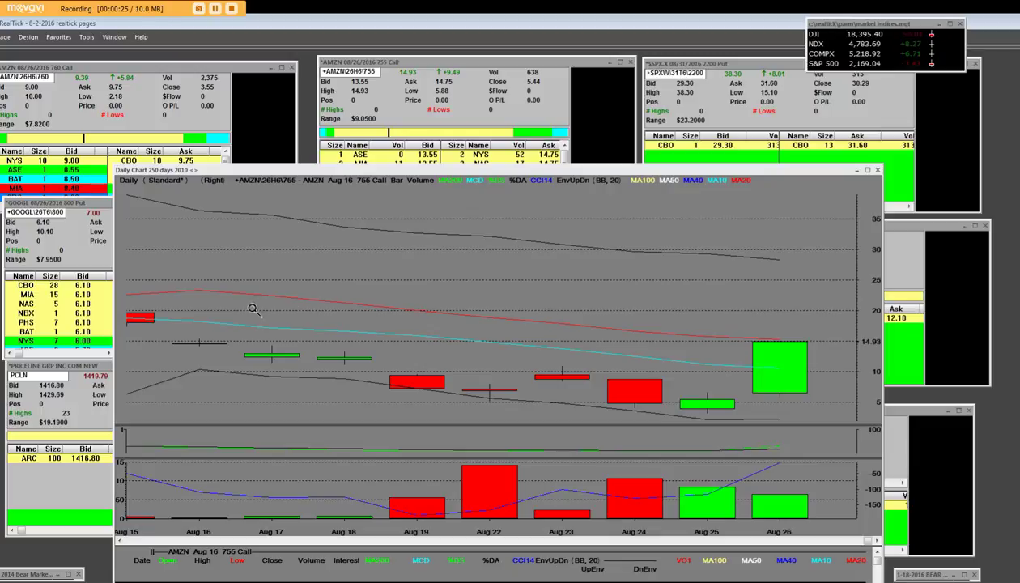
pyautogui.moveTo(229, 310)
pyautogui.mouseDown()
pyautogui.moveTo(839, 311)
pyautogui.moveTo(843, 422)
pyautogui.mouseUp()
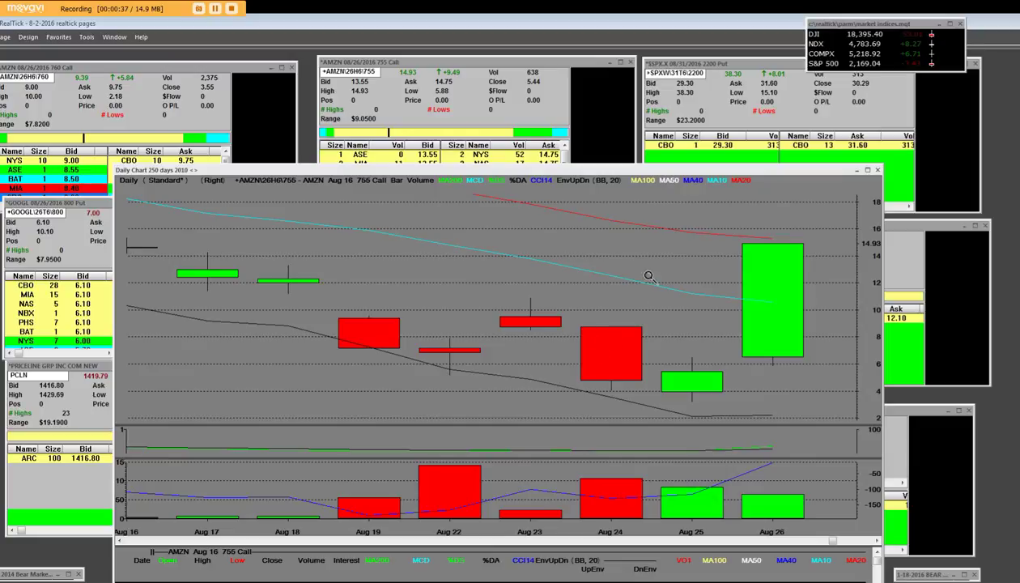
# Switch the chart to the Info Tool to show the Aug 19–26 data table, raising the window.
pyautogui.rightClick(627, 252)
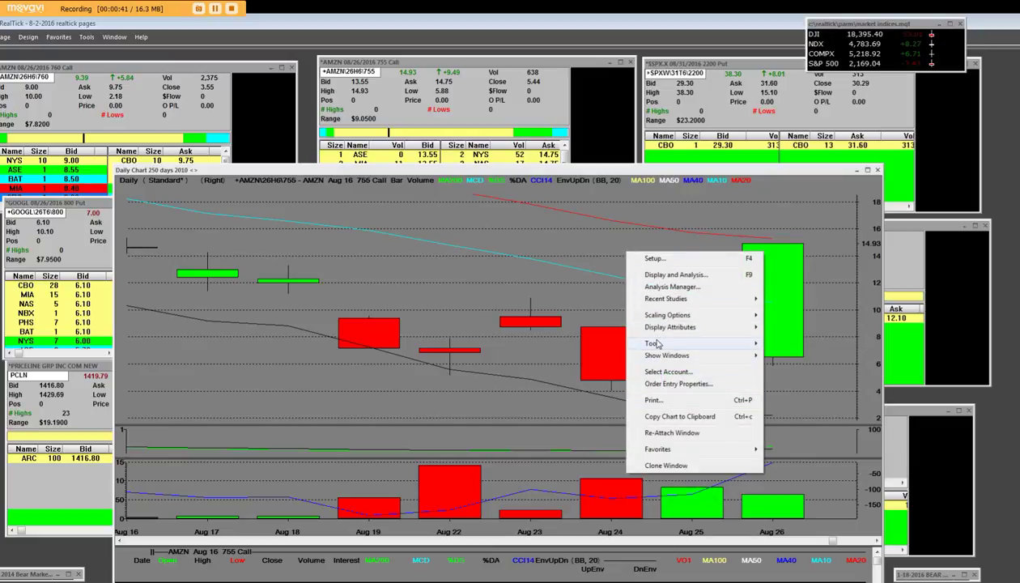
pyautogui.moveTo(652, 343)
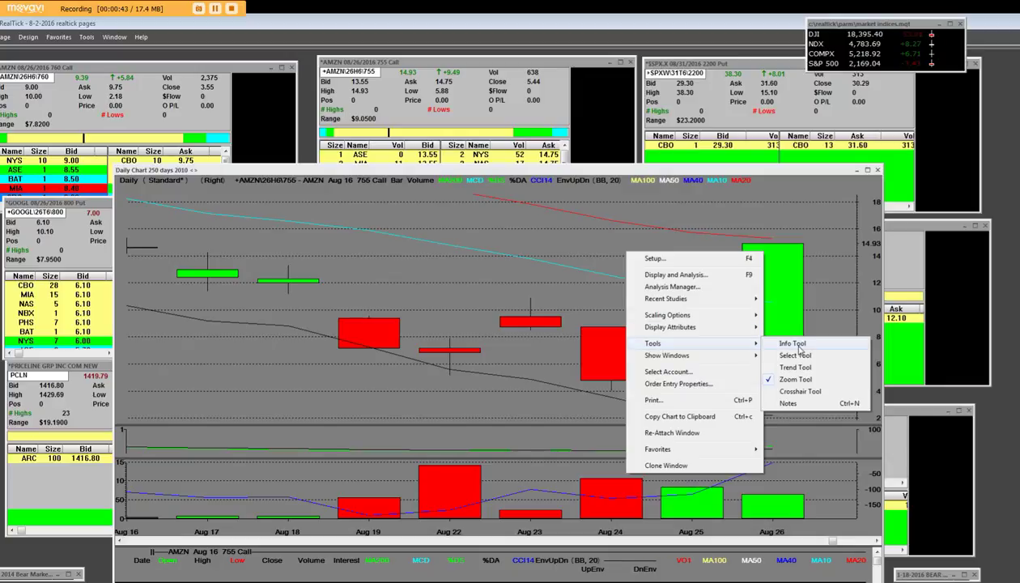
pyautogui.click(800, 346)
pyautogui.click(690, 394)
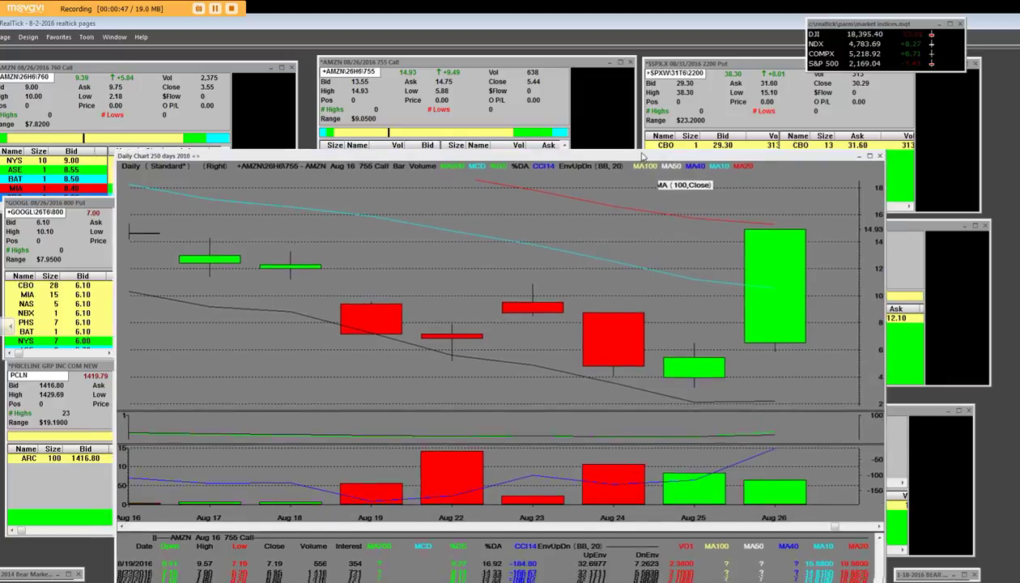
pyautogui.moveTo(639, 172); pyautogui.dragTo(647, 83)
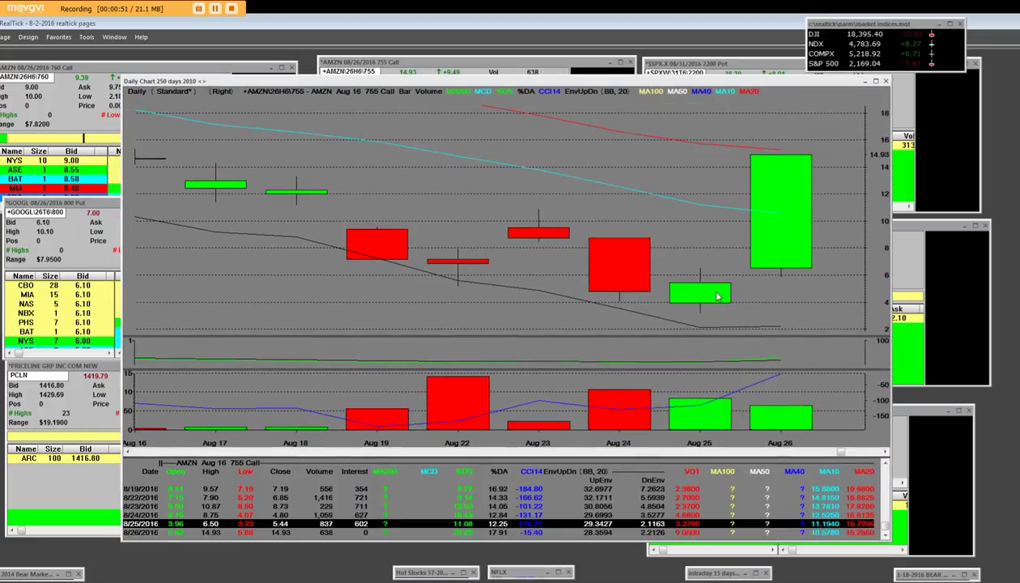
# Select the Aug 26 bar: open 6.52, high 14.93, close 14.93, volume 638.
pyautogui.click(218, 531)
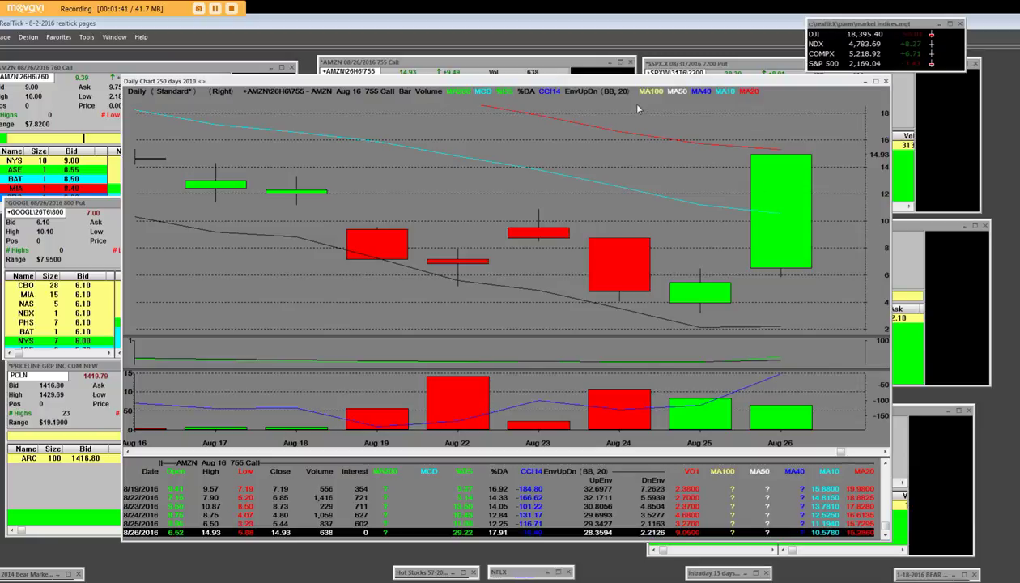
# Reposition the chart window and look up the Aug 18 and Aug 25 bar values.
pyautogui.moveTo(614, 90)
pyautogui.mouseDown()
pyautogui.moveTo(592, 128)
pyautogui.moveTo(573, 213)
pyautogui.mouseUp()
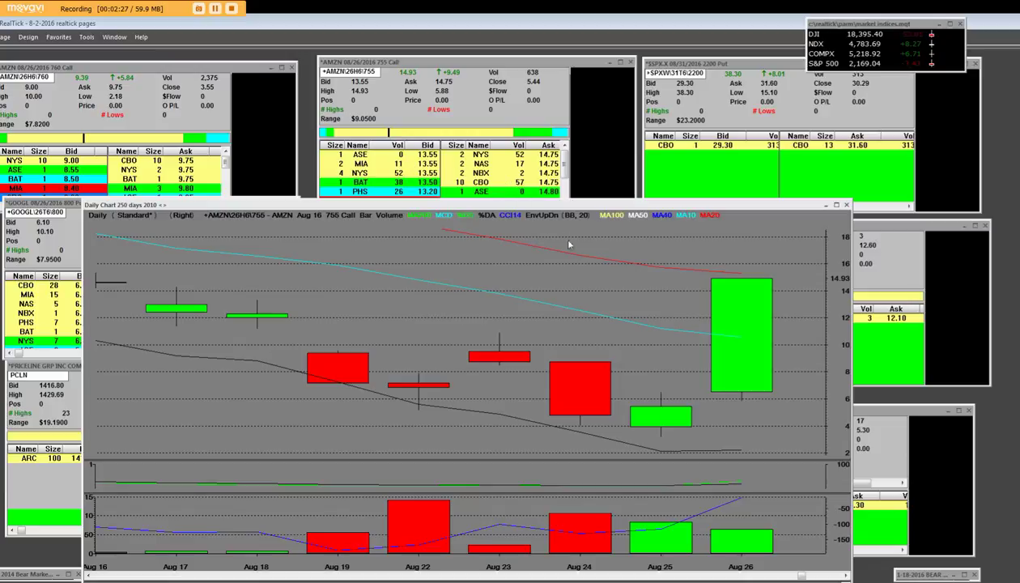
pyautogui.moveTo(572, 208); pyautogui.dragTo(582, 139)
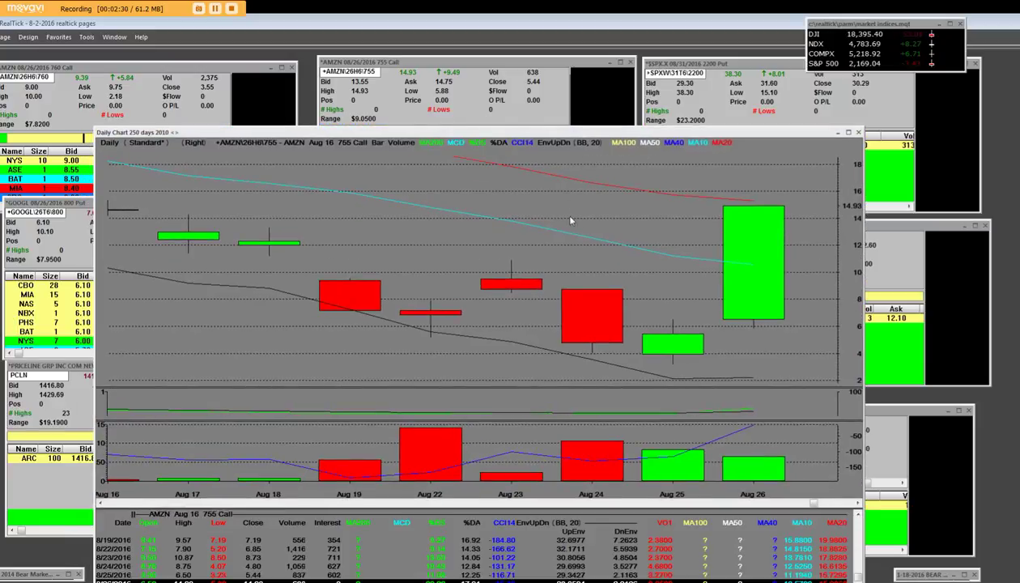
pyautogui.click(269, 249)
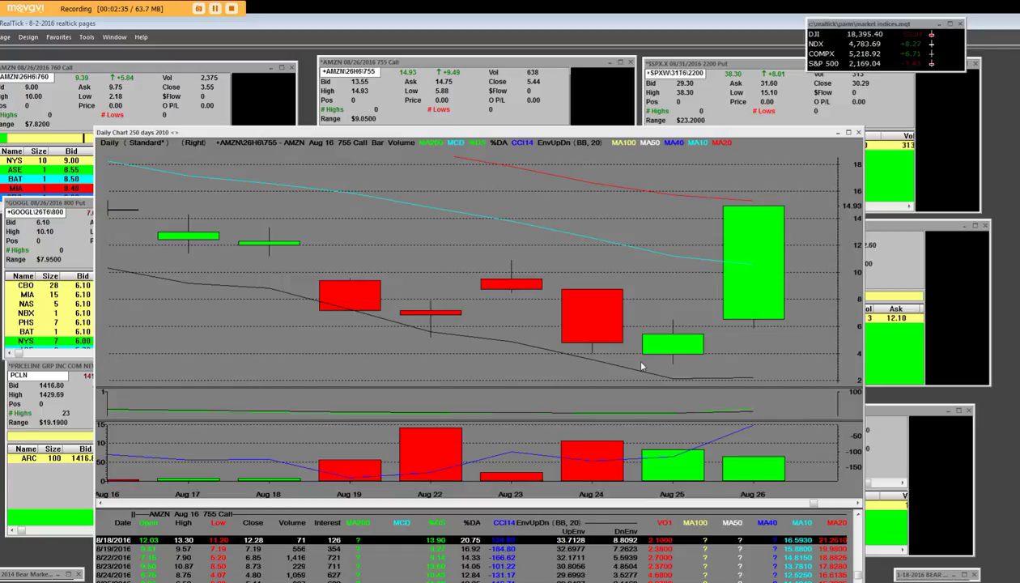
pyautogui.click(676, 353)
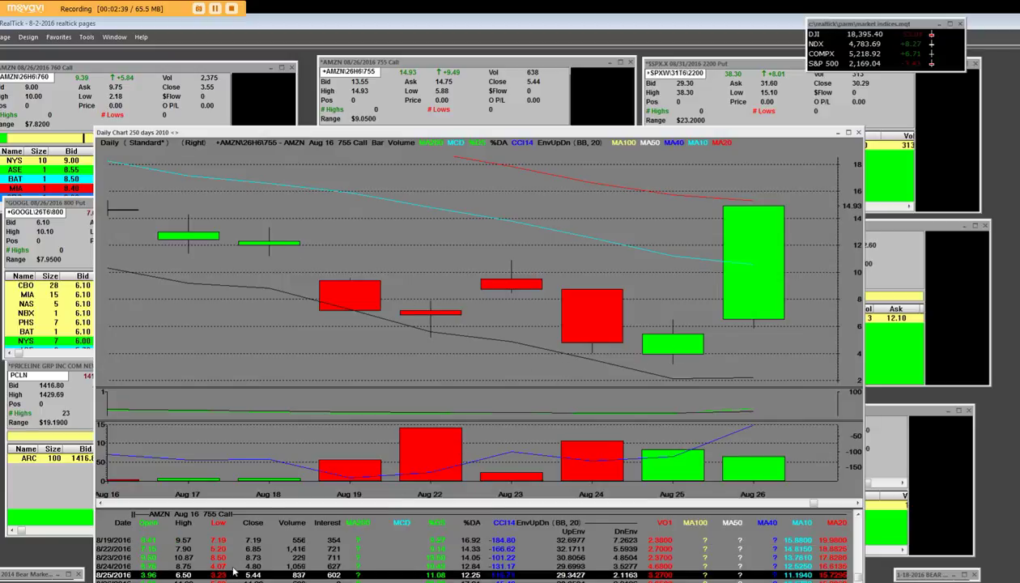
# Raise the chart to show its data table, select the Aug 26 bar, then bring Chrome forward.
pyautogui.moveTo(475, 134); pyautogui.dragTo(470, 97)
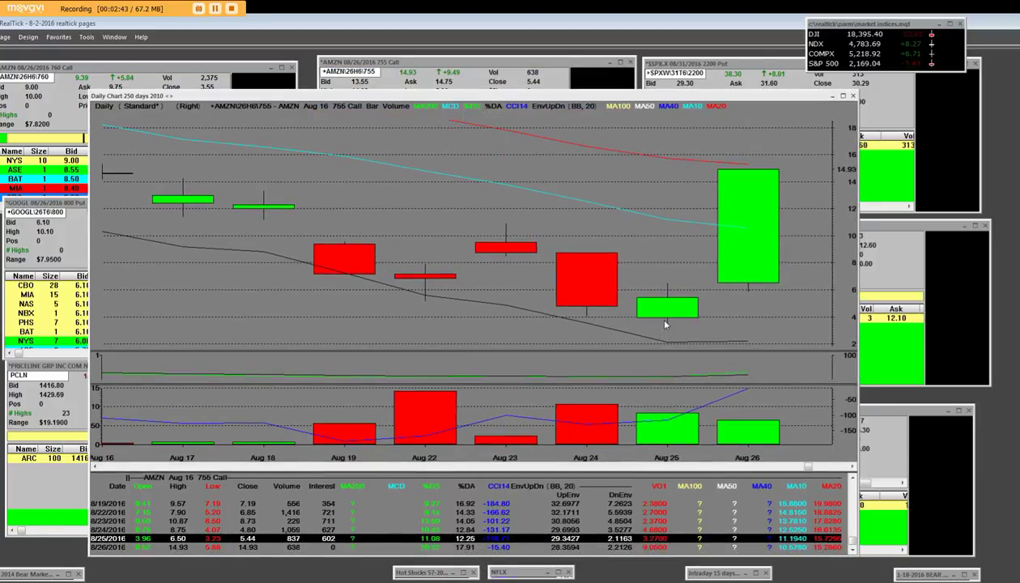
pyautogui.click(750, 181)
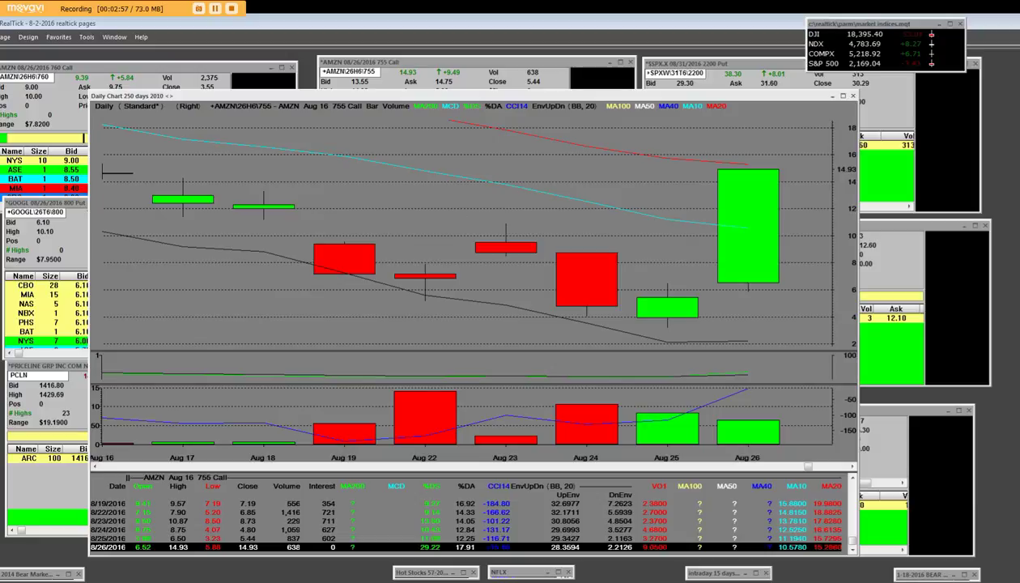
pyautogui.hotkey('alt', 'Tab')
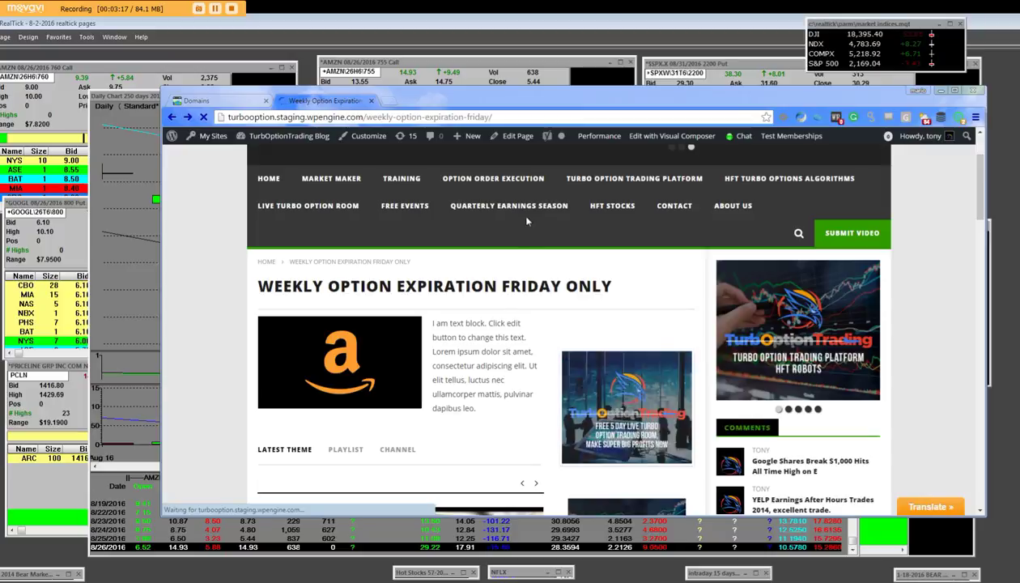
# Lower the Weekly Option Expiration page window so the RealTick chart's top shows.
pyautogui.moveTo(531, 104); pyautogui.dragTo(504, 245)
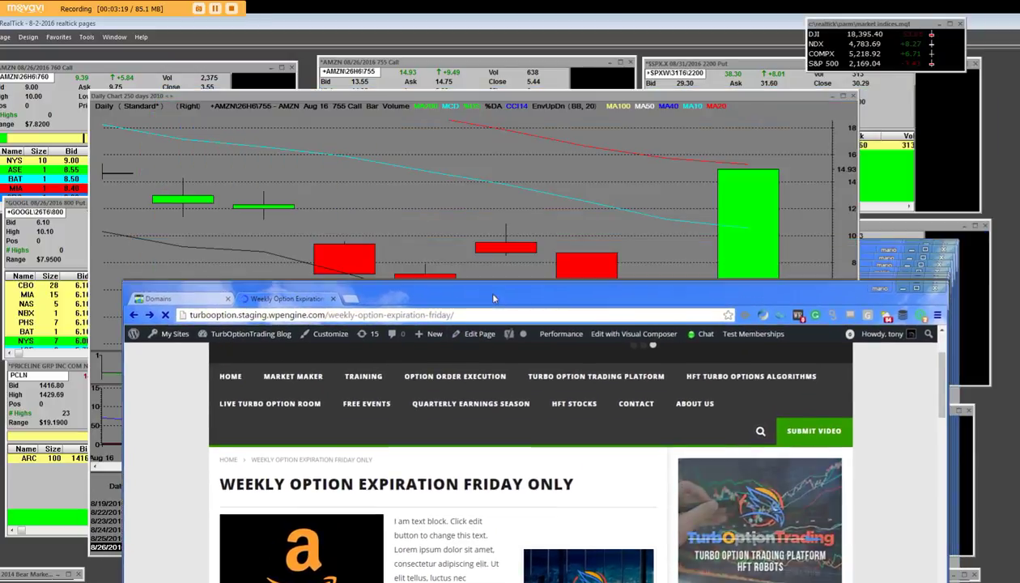
pyautogui.moveTo(494, 298); pyautogui.dragTo(502, 362)
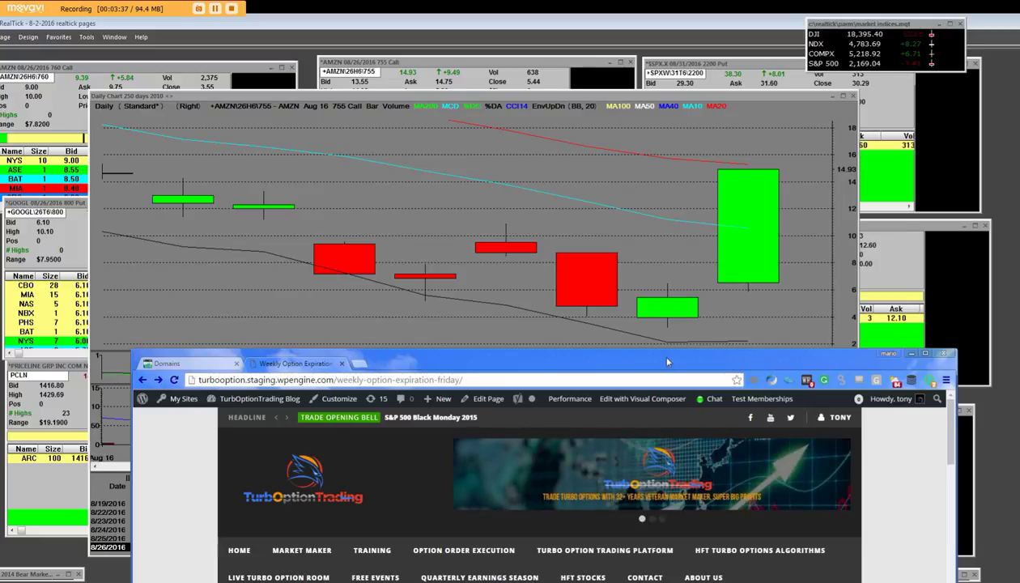
# Move the TurboOptionTrading window back up, then hide it to reveal the chart and table.
pyautogui.moveTo(666, 361)
pyautogui.mouseDown()
pyautogui.moveTo(639, 310)
pyautogui.moveTo(610, 110)
pyautogui.mouseUp()
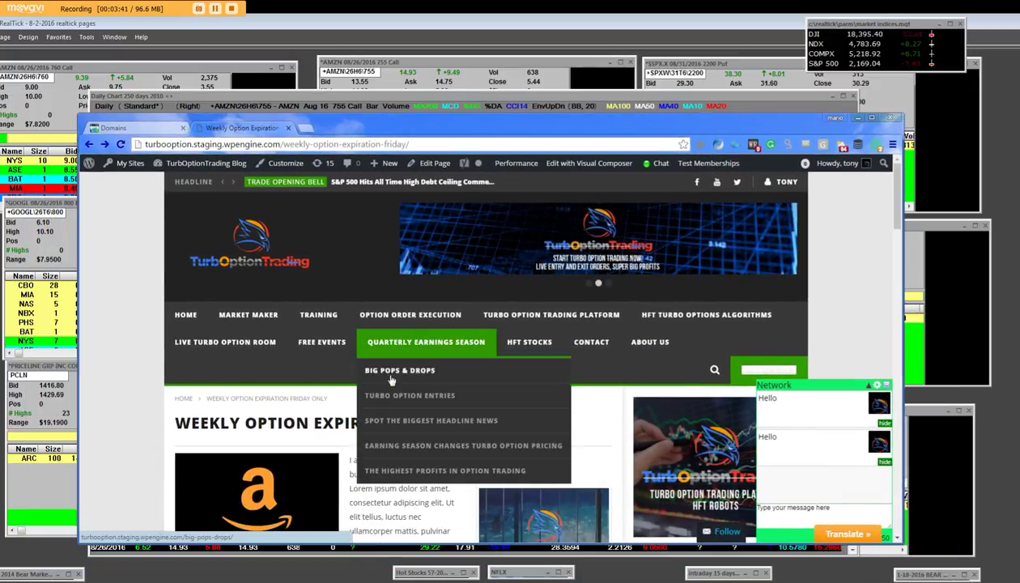
pyautogui.scroll(-2, 392, 379)
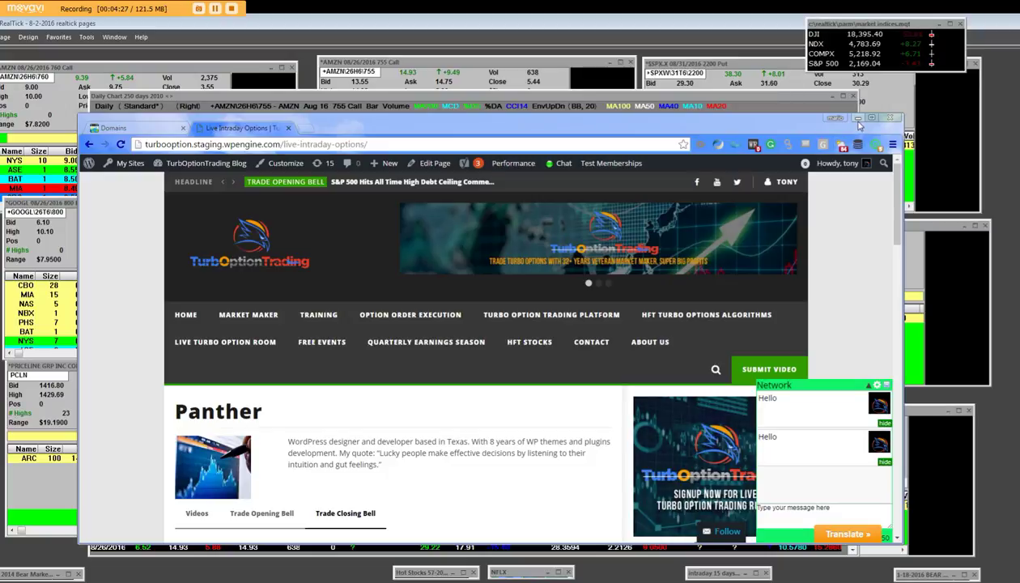
pyautogui.click(851, 118)
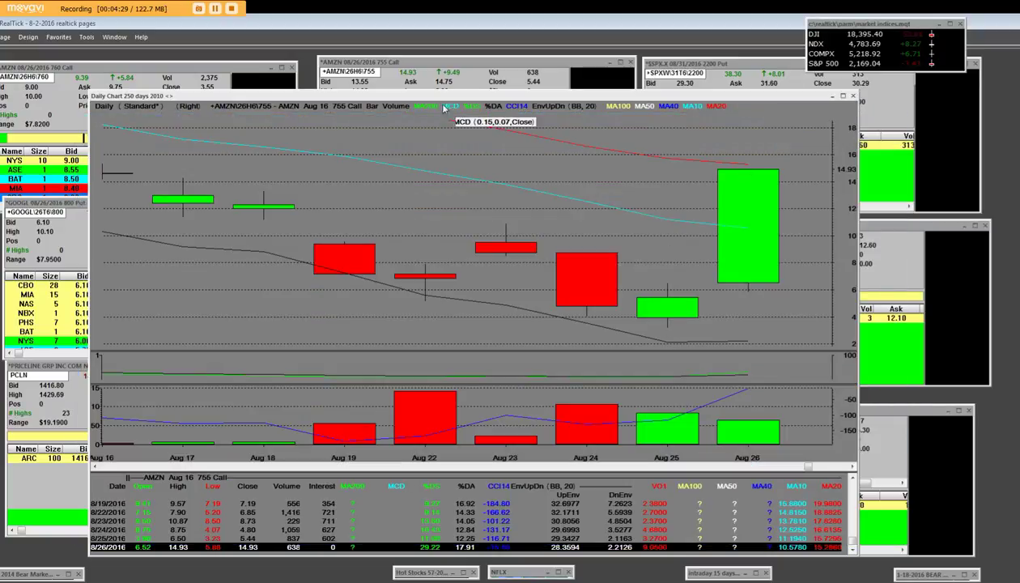